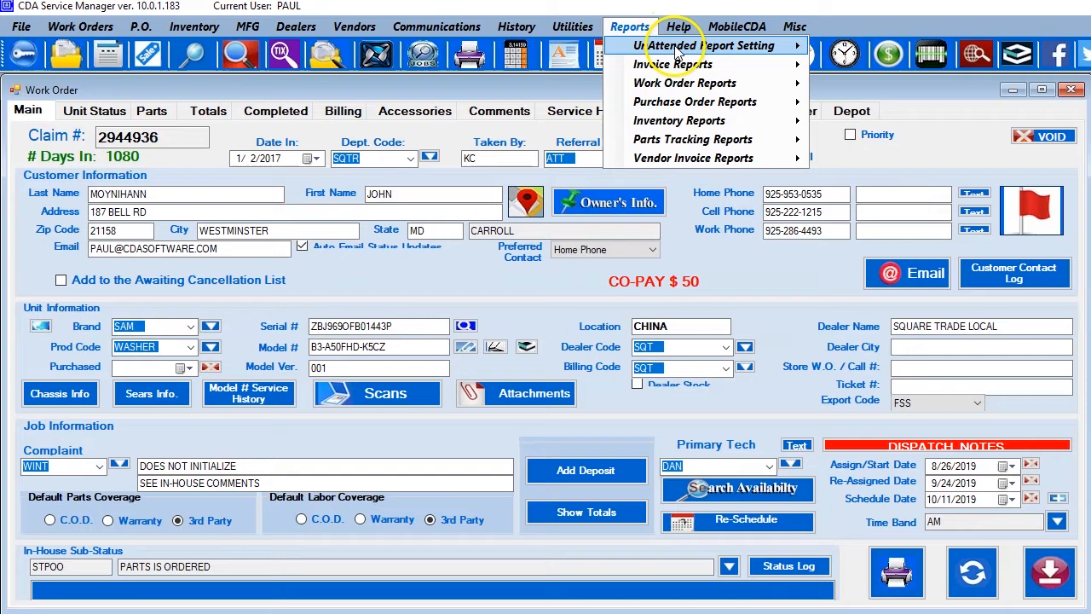
# Open the unattended report settings for the Depot Processing Report and reposition the setup window.
pyautogui.moveTo(661, 47)
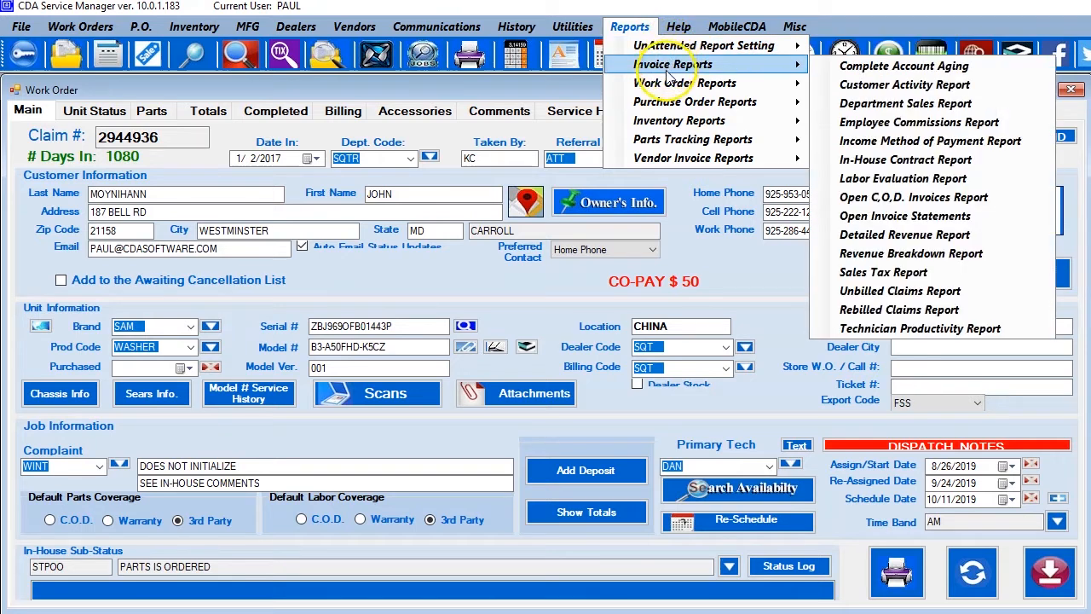
pyautogui.moveTo(656, 162)
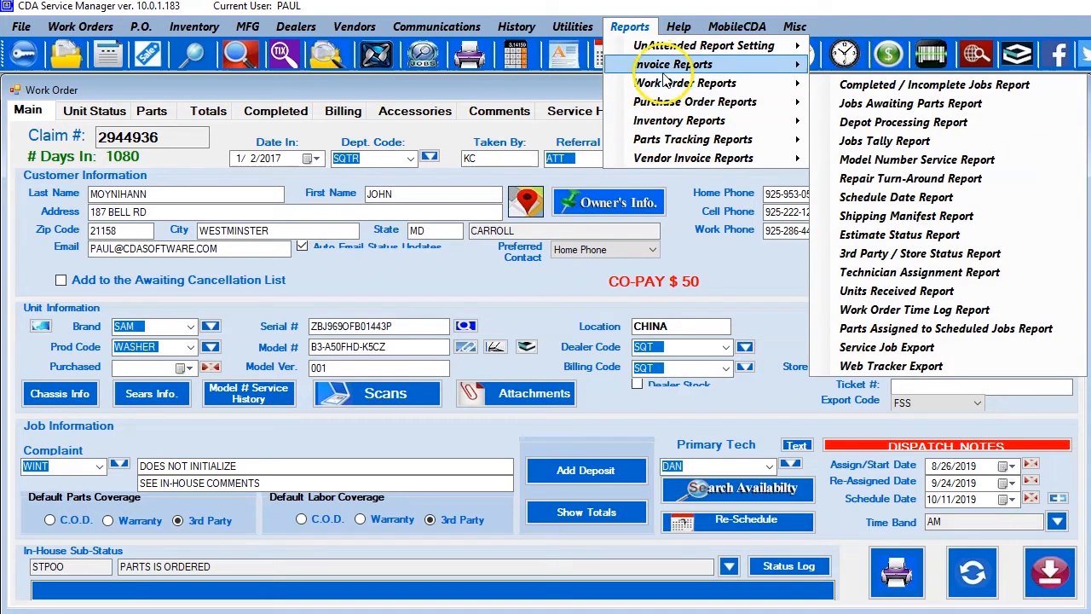
pyautogui.moveTo(664, 70)
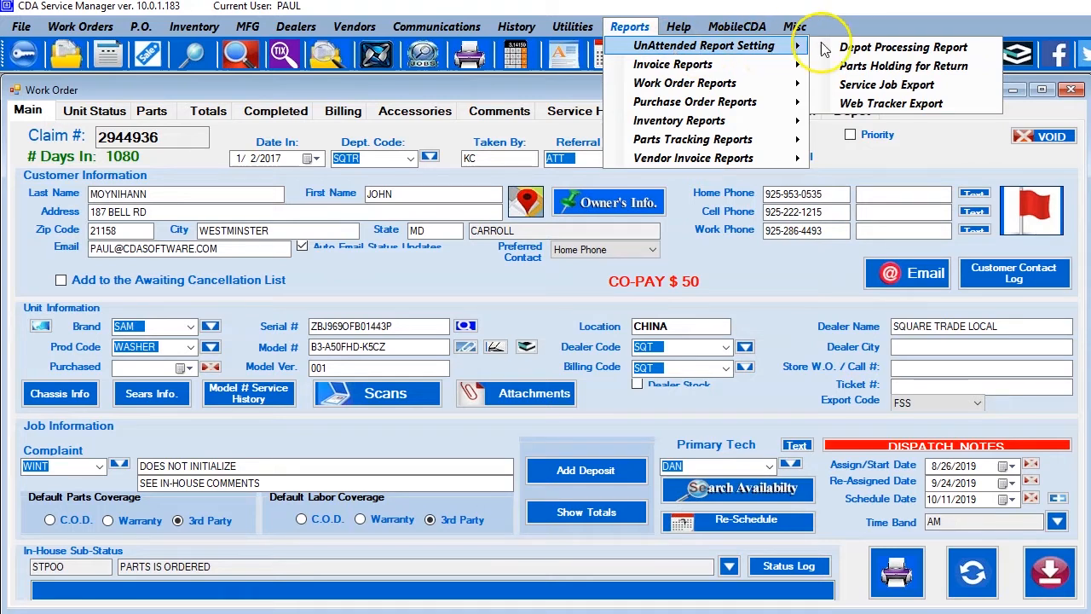
pyautogui.click(878, 51)
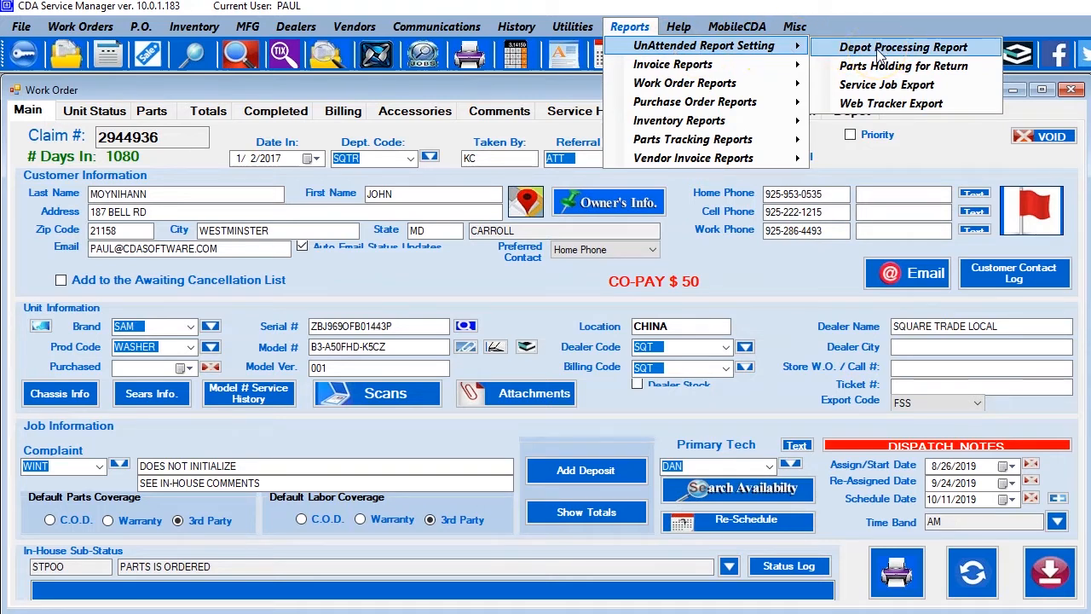
pyautogui.click(882, 85)
pyautogui.click(880, 73)
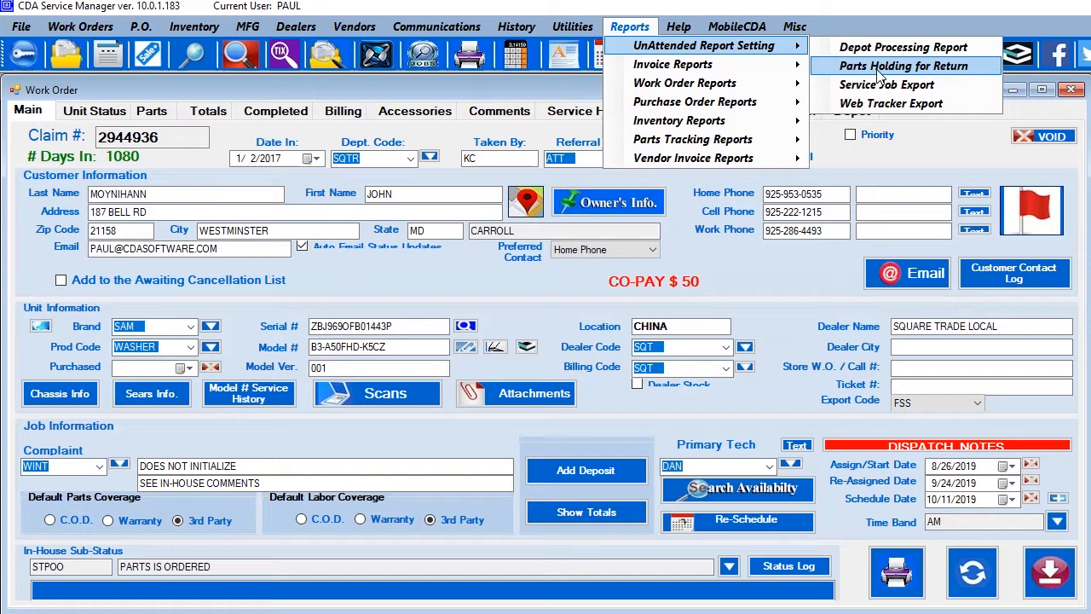
pyautogui.click(874, 49)
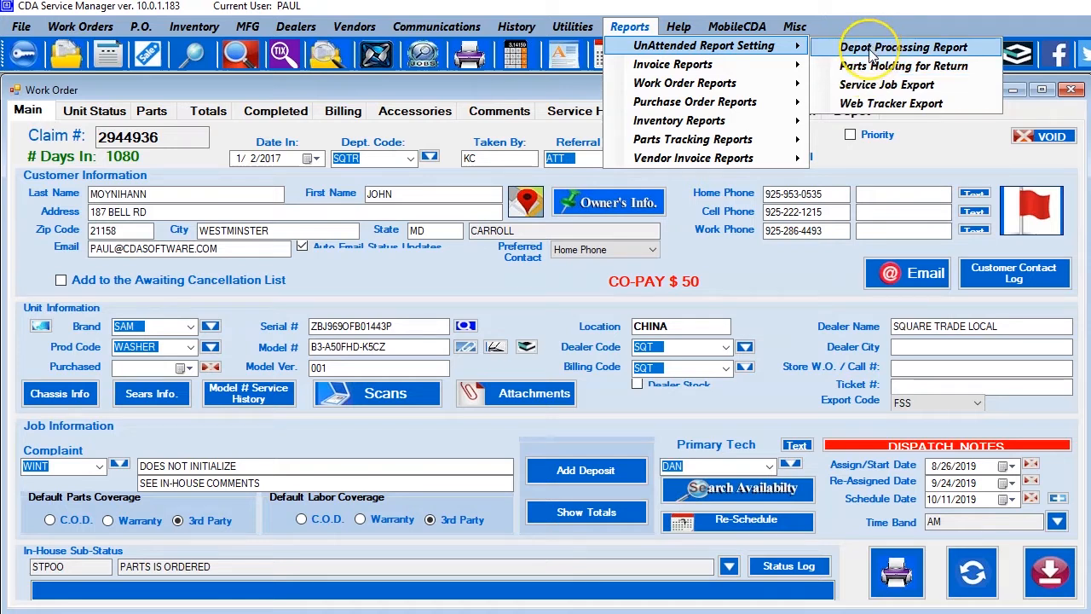
pyautogui.click(871, 51)
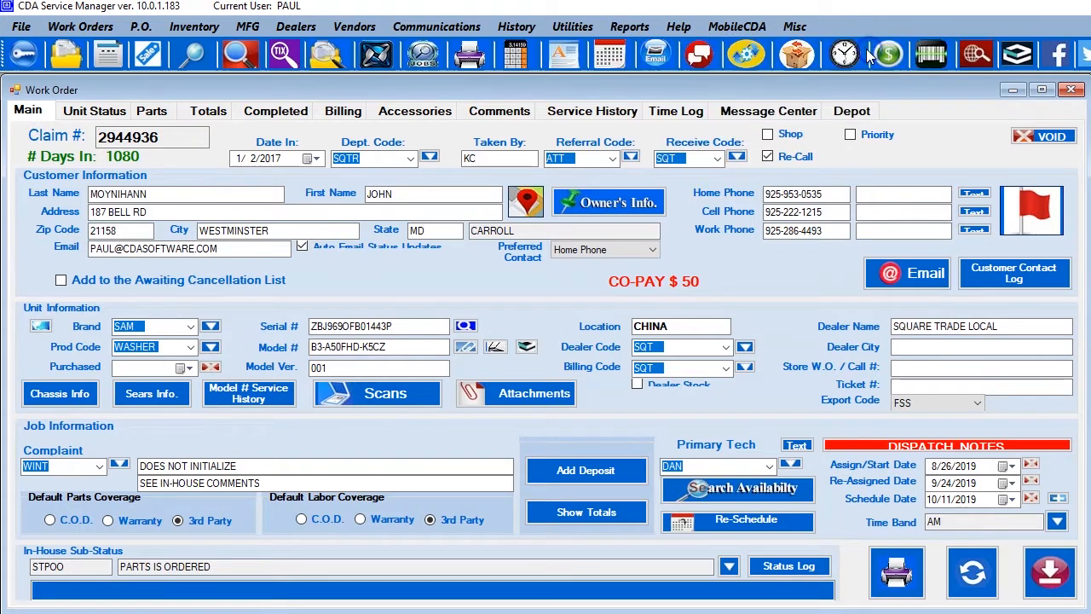
pyautogui.moveTo(871, 239); pyautogui.dragTo(606, 60)
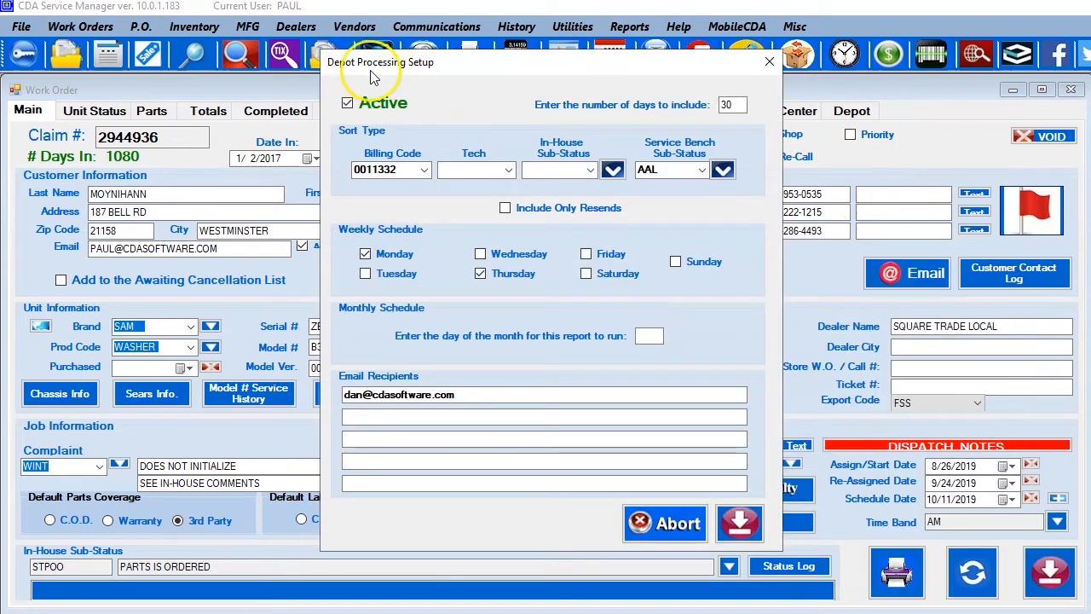
# Remove Monday and Thursday from the depot processing report's weekly schedule and set its monthly run day to 15.
pyautogui.click(372, 173)
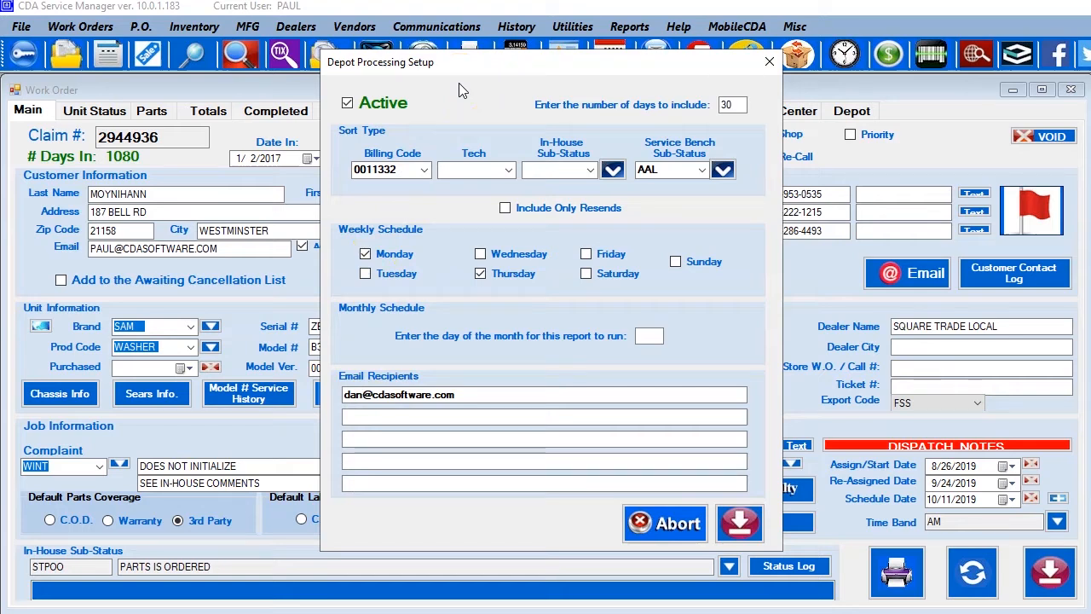
pyautogui.click(384, 102)
pyautogui.click(731, 116)
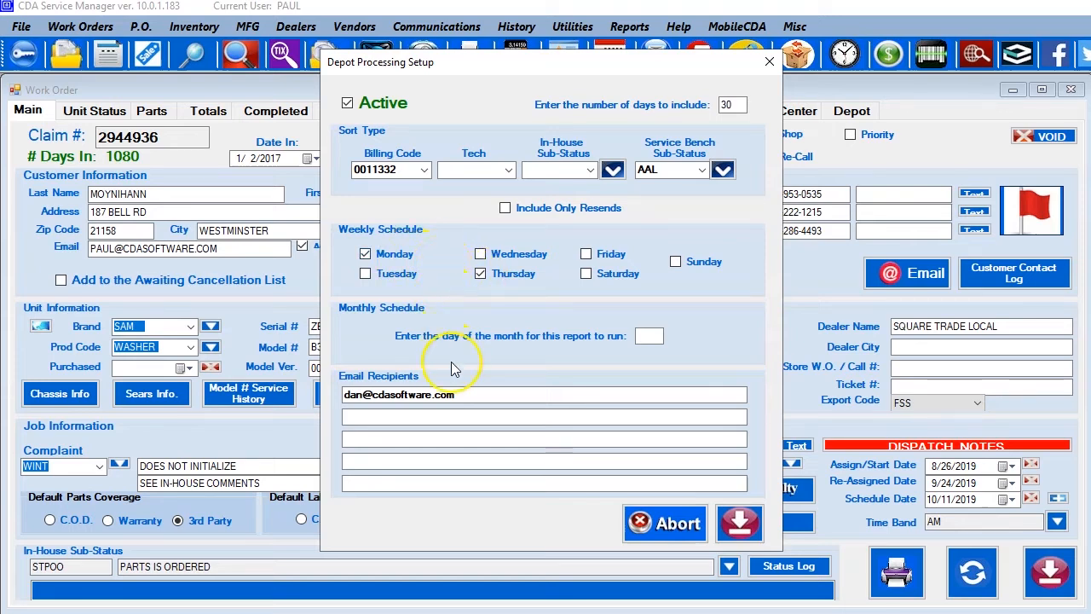
pyautogui.moveTo(457, 394); pyautogui.dragTo(346, 395)
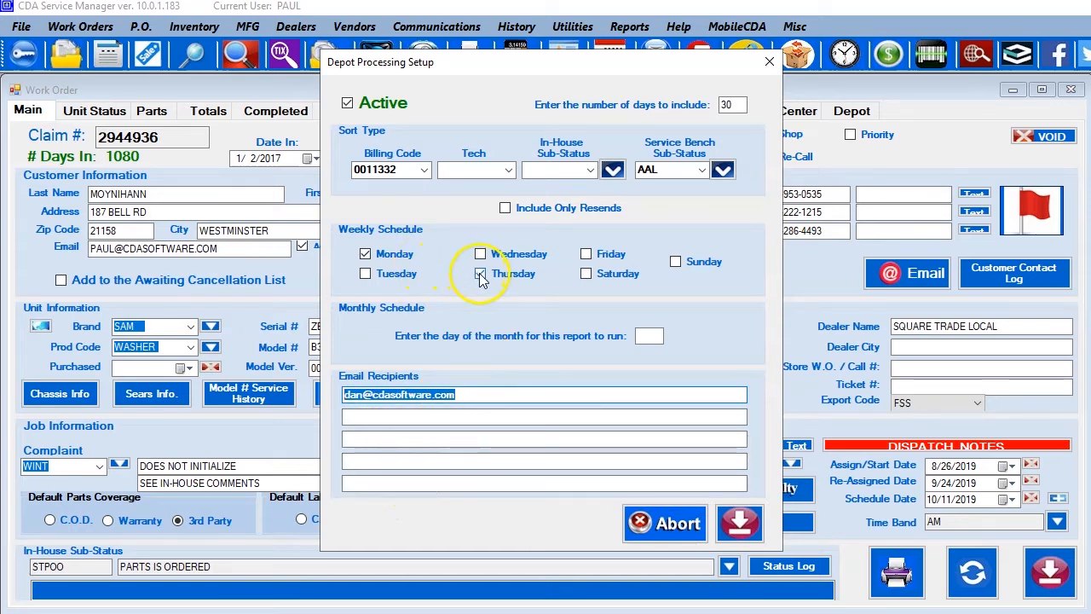
pyautogui.click(402, 255)
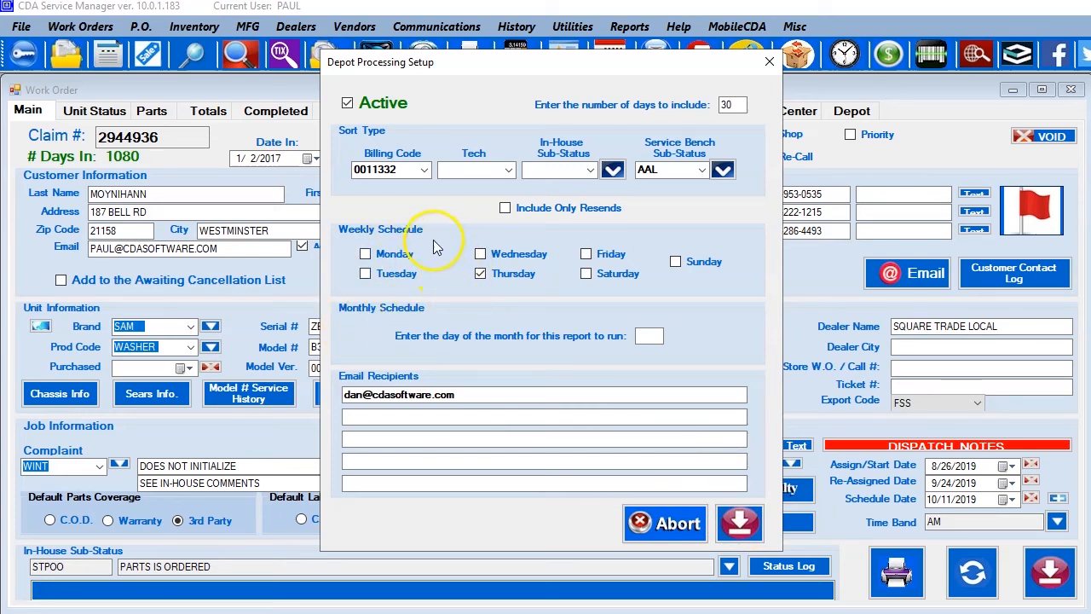
pyautogui.click(493, 279)
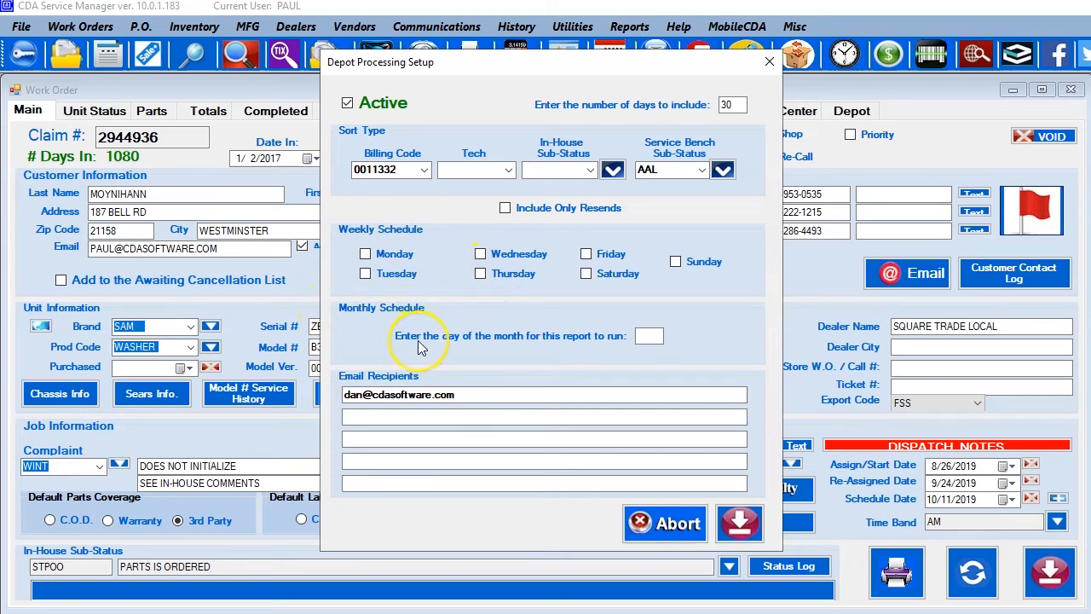
pyautogui.click(650, 335)
pyautogui.write('15')
# Check the email recipient entry and save the depot processing report setup.
pyautogui.click(435, 395)
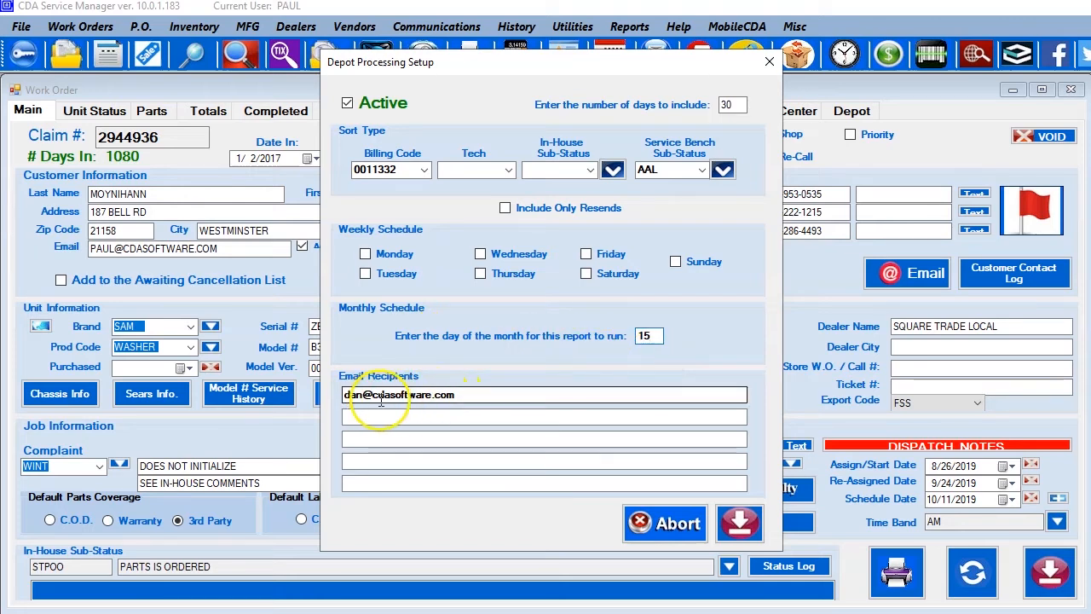
pyautogui.moveTo(483, 395); pyautogui.dragTo(333, 392)
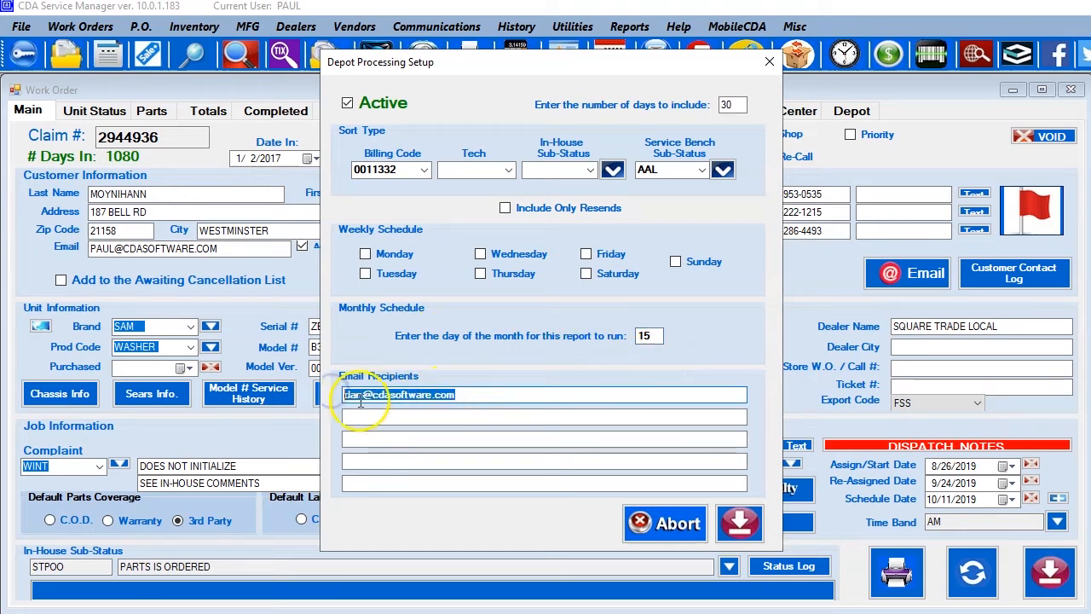
pyautogui.click(468, 394)
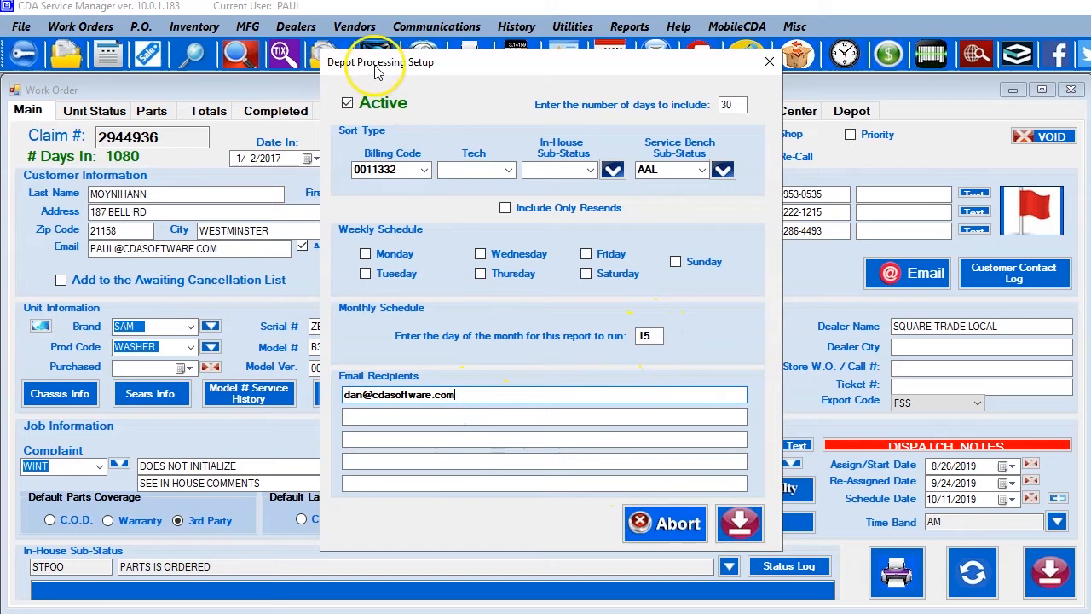
pyautogui.click(741, 525)
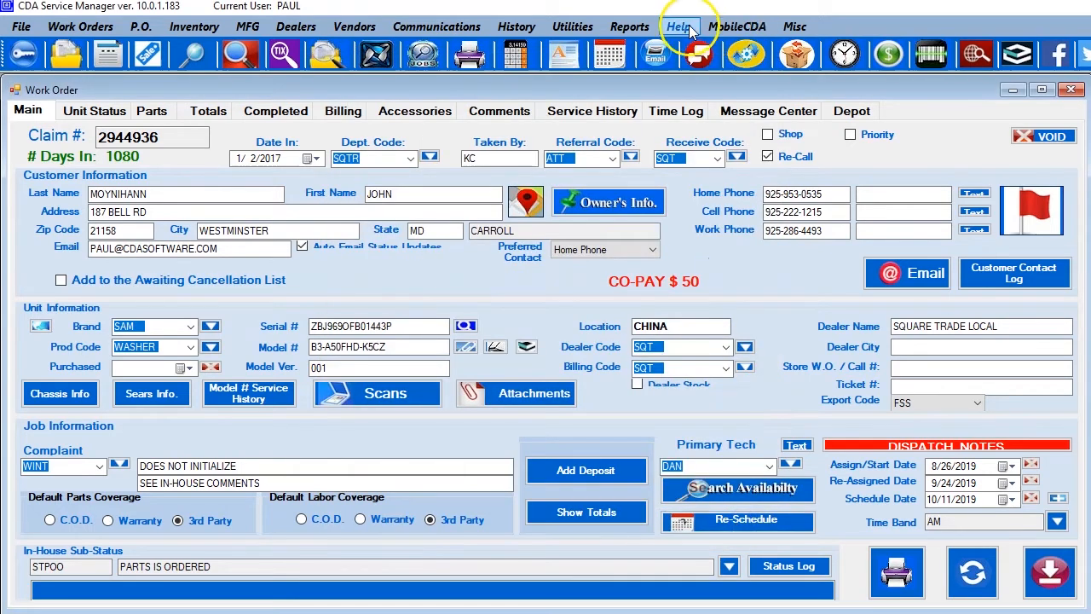
# Open the unattended report settings for Parts Holding for Return and reposition the setup window.
pyautogui.click(629, 32)
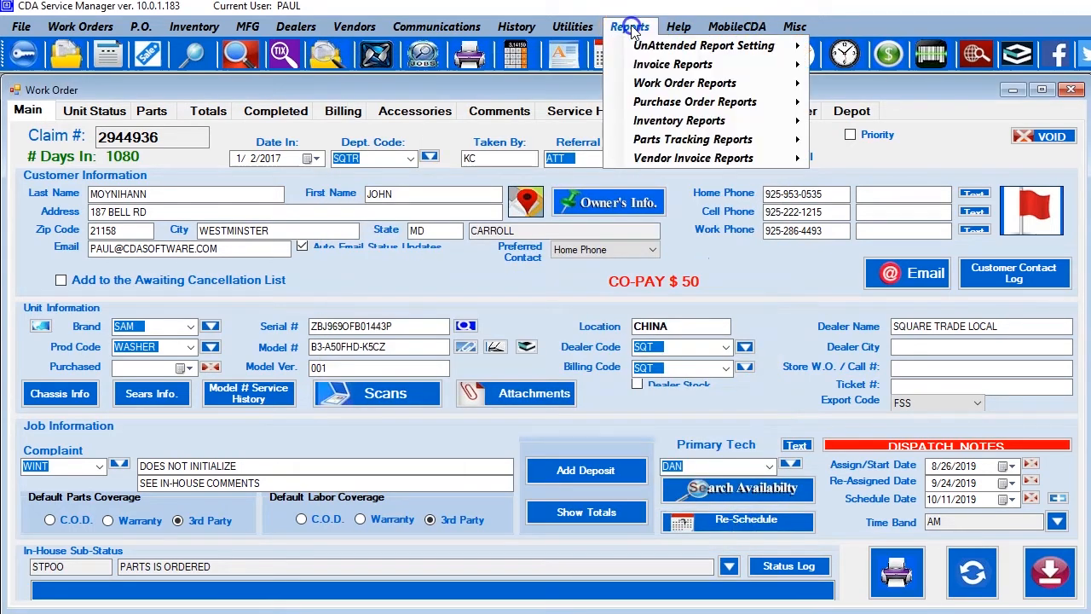
pyautogui.moveTo(644, 53)
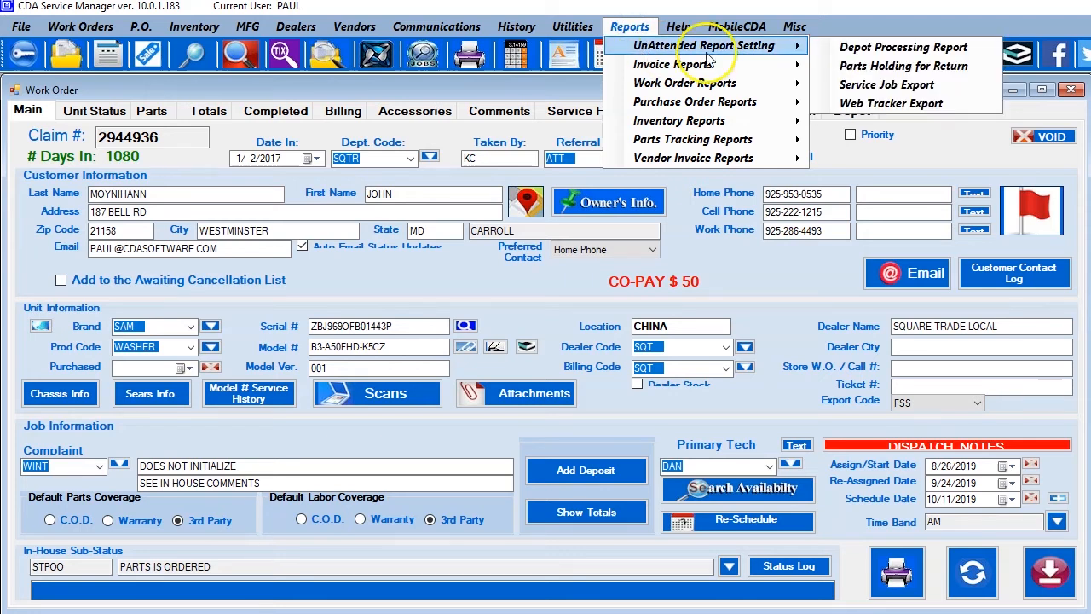
pyautogui.click(860, 75)
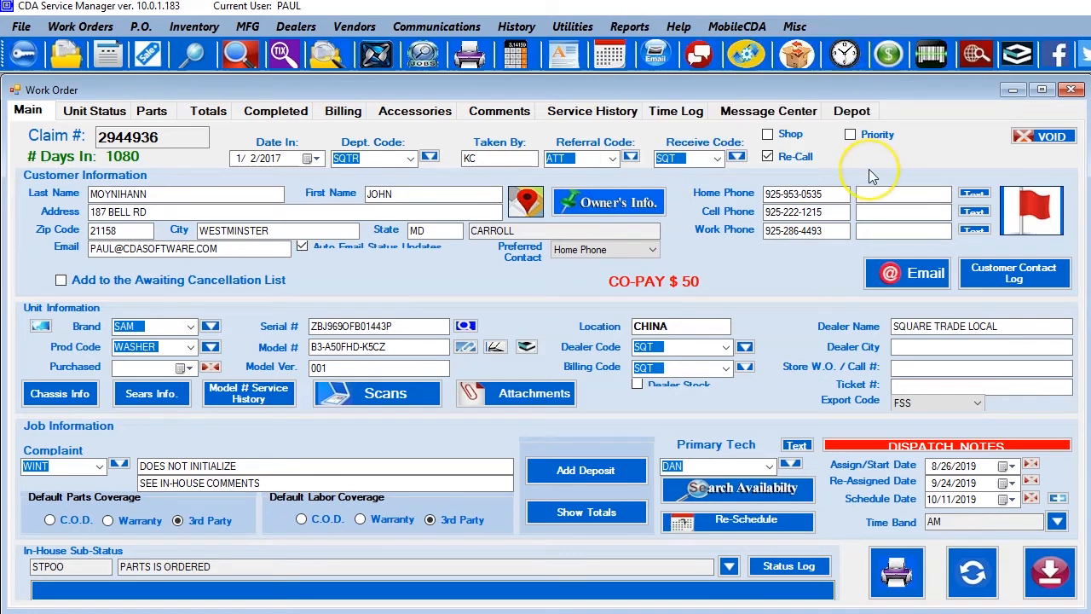
pyautogui.moveTo(864, 242); pyautogui.dragTo(575, 89)
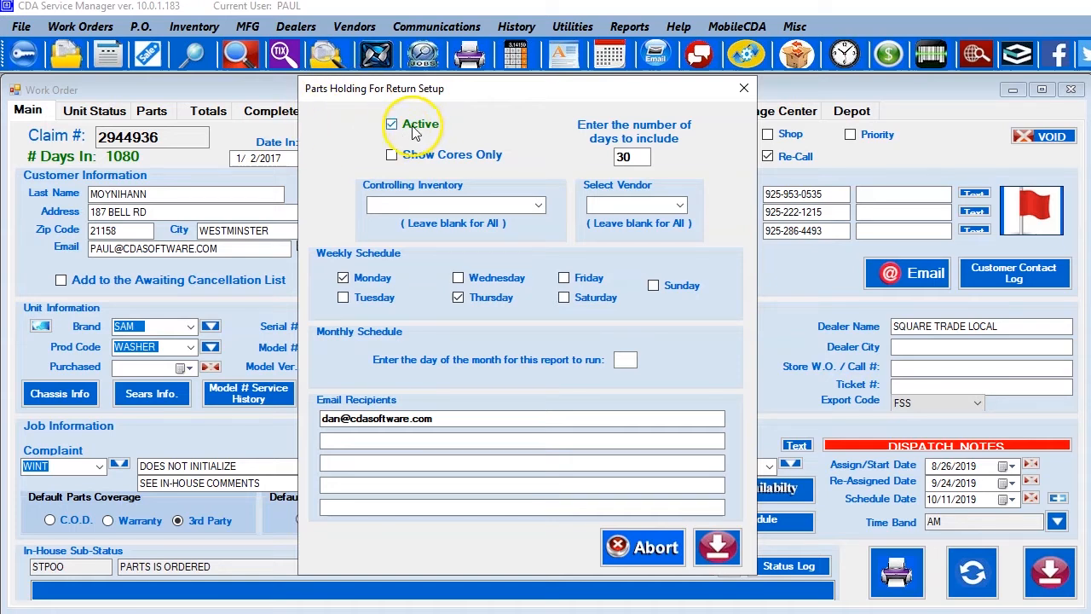
# Replace the parts holding report's Monday and Thursday schedule with a monthly run on day 15 and save the setup.
pyautogui.moveTo(645, 159); pyautogui.dragTo(598, 159)
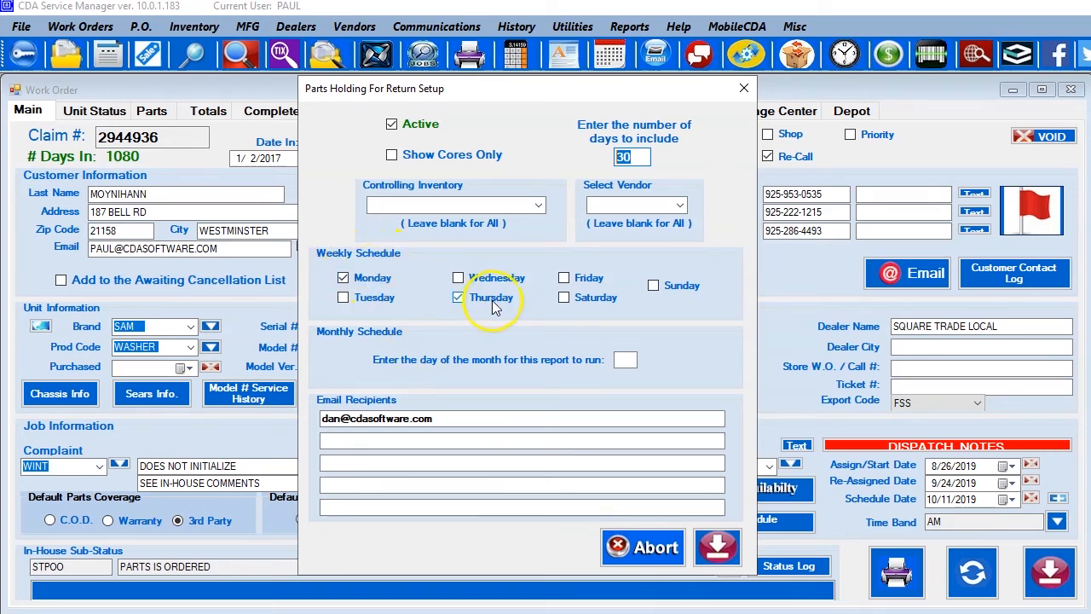
pyautogui.click(342, 278)
pyautogui.click(457, 298)
pyautogui.click(624, 360)
pyautogui.write('15')
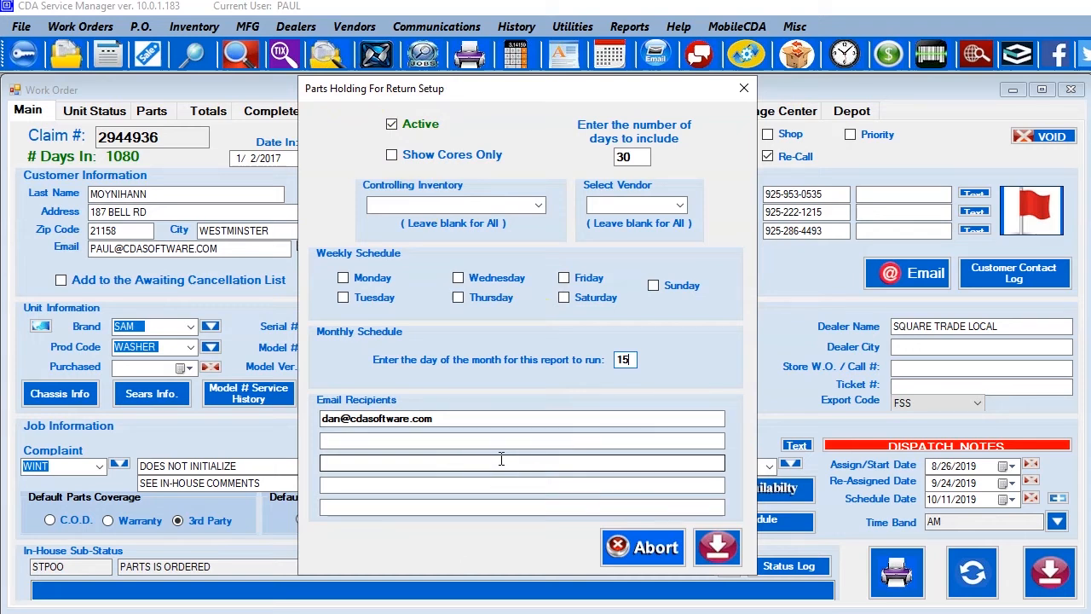
pyautogui.click(720, 550)
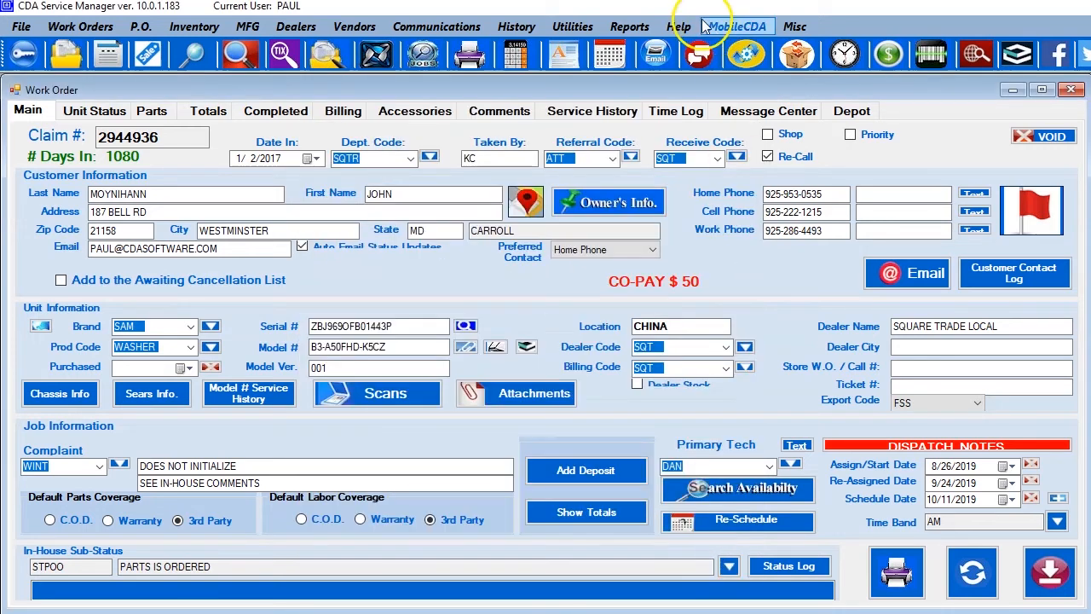
# Examine which reports are offered in the invoice and work order report categories.
pyautogui.click(633, 28)
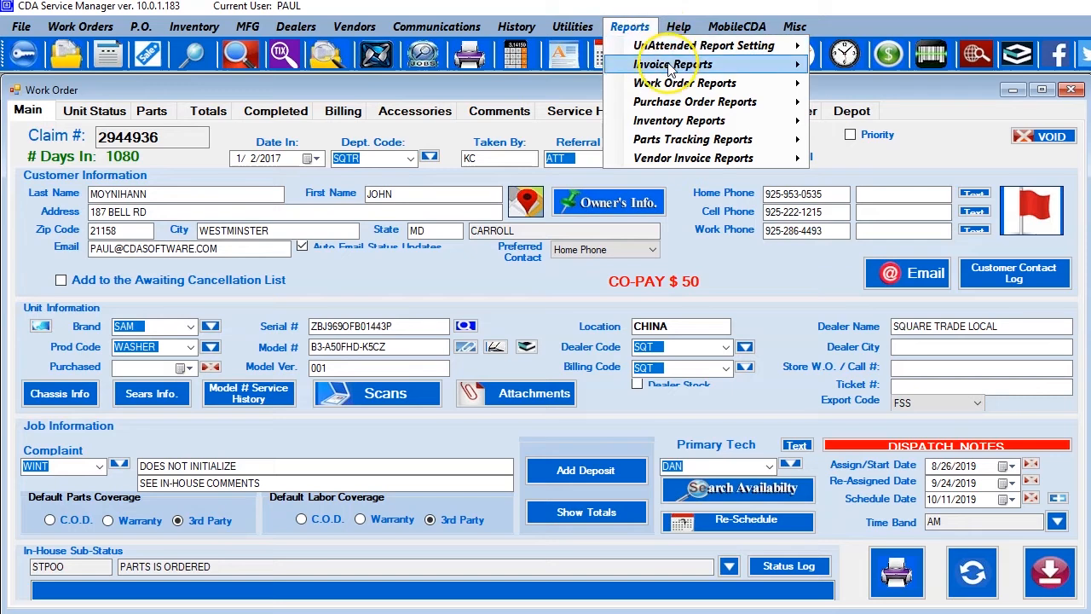
pyautogui.moveTo(670, 69)
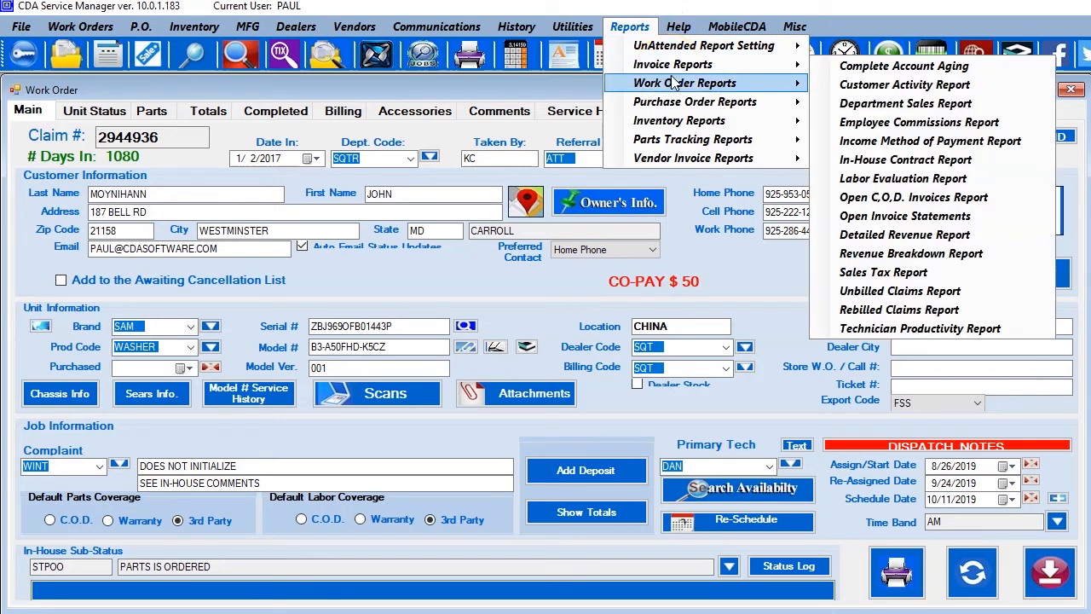
pyautogui.click(671, 67)
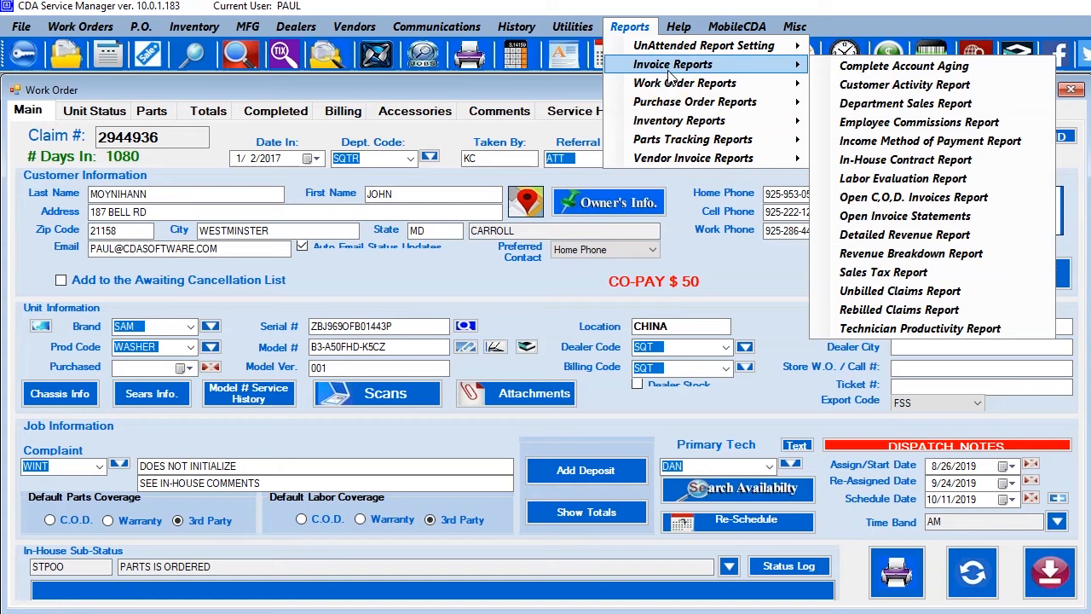
pyautogui.click(667, 68)
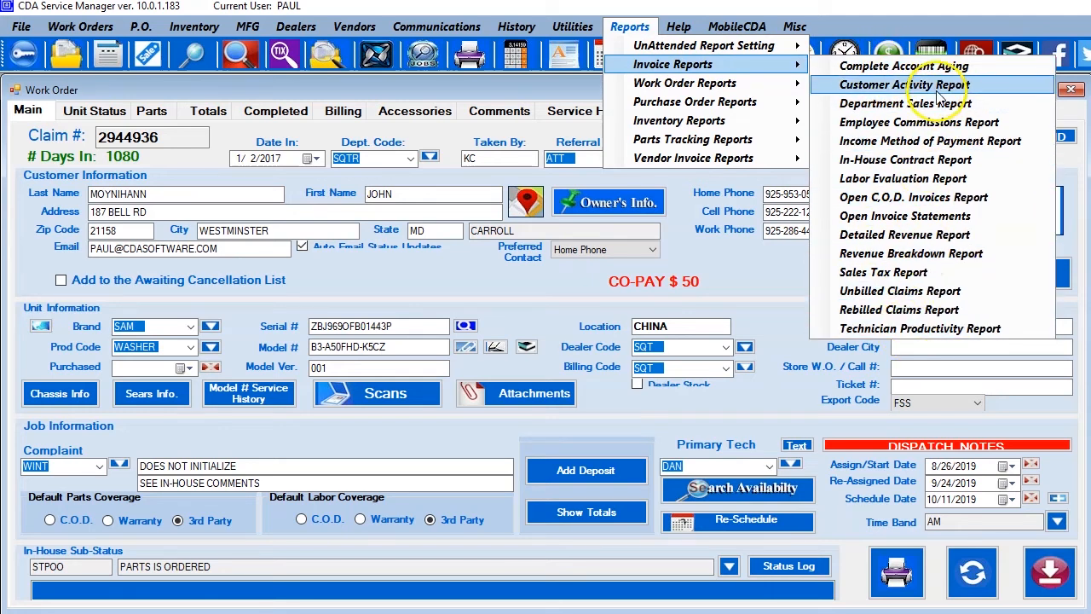
pyautogui.click(1008, 282)
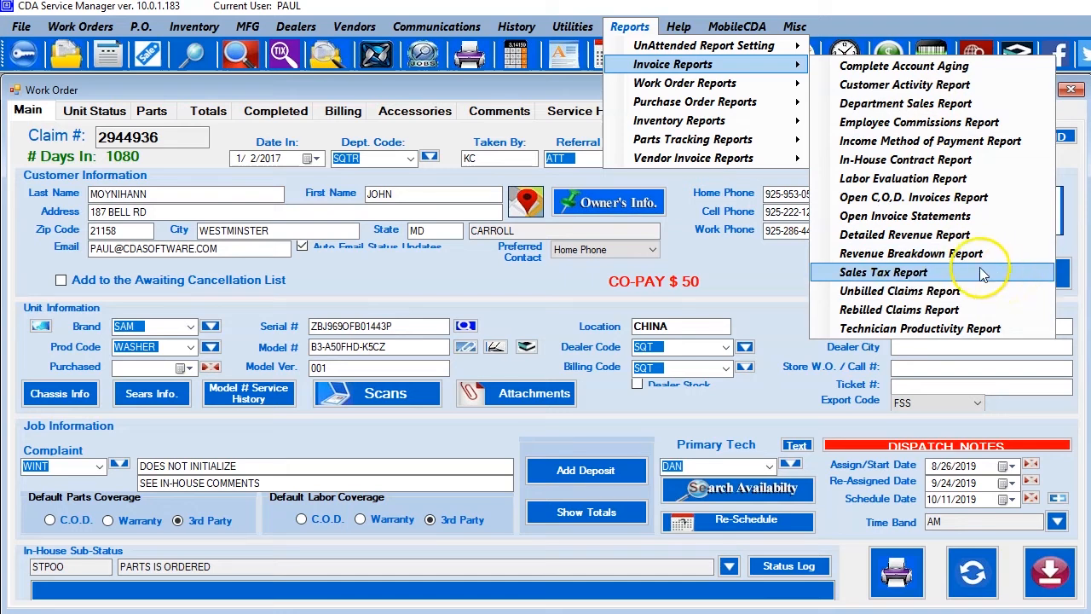
pyautogui.click(712, 86)
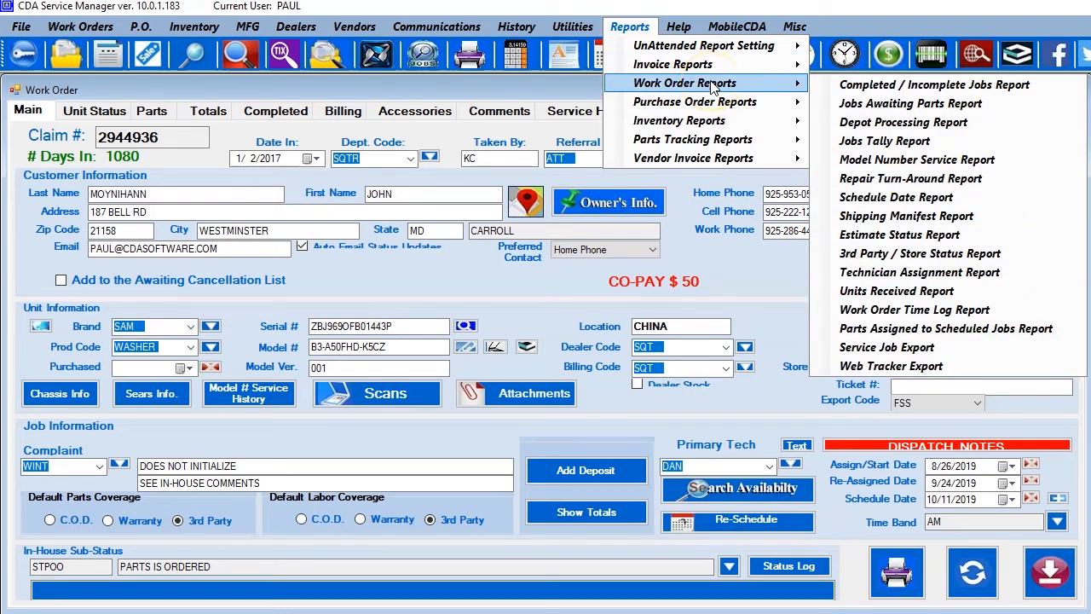
pyautogui.click(980, 88)
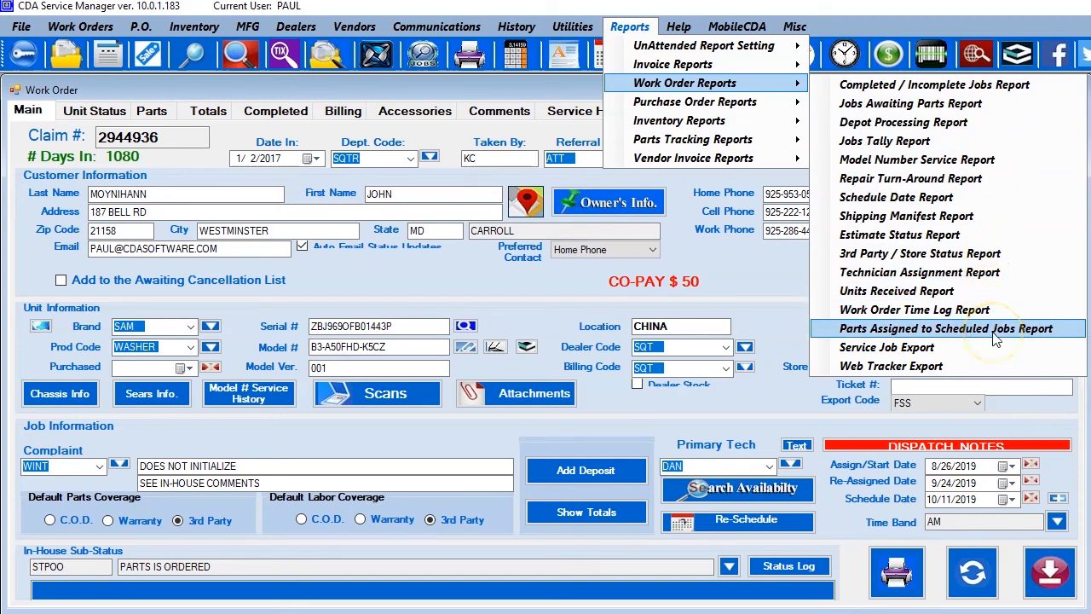
# Examine the reports offered in the purchase order, inventory, parts tracking and vendor invoice categories.
pyautogui.click(693, 105)
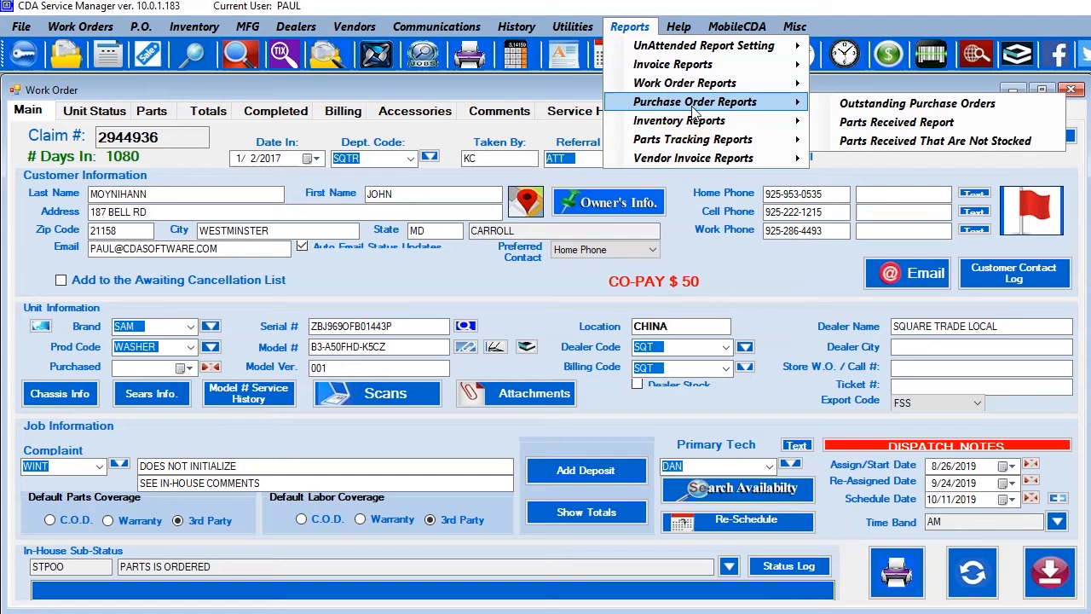
pyautogui.click(861, 106)
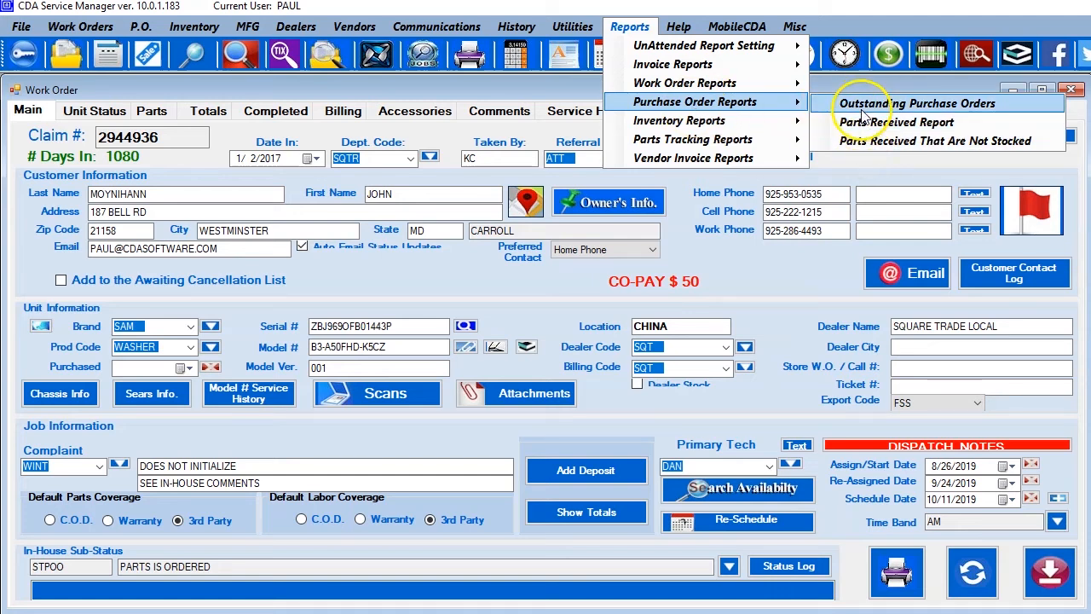
pyautogui.moveTo(674, 126)
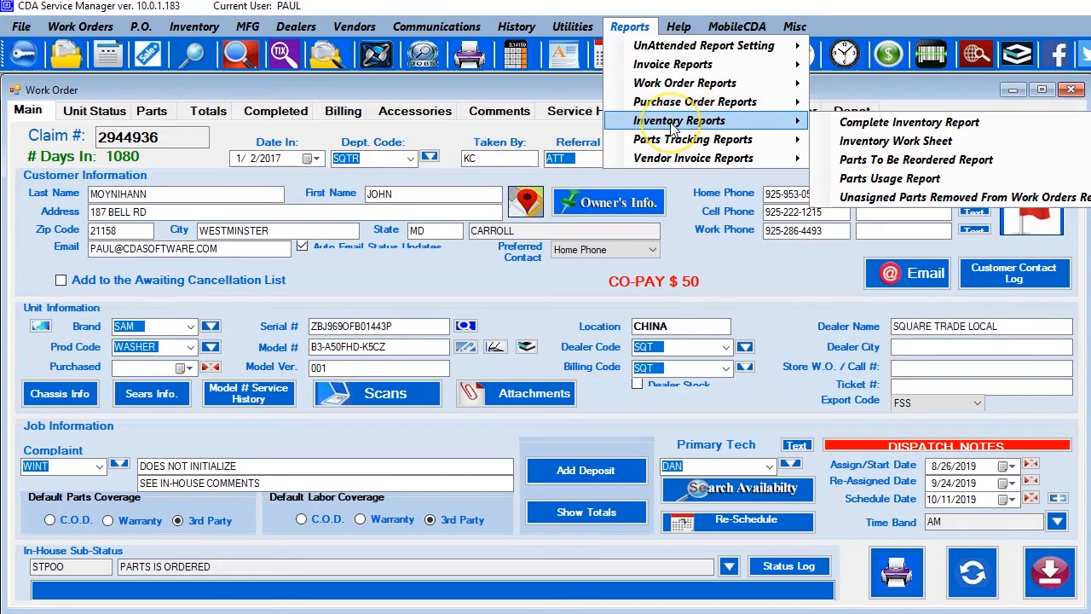
pyautogui.click(938, 124)
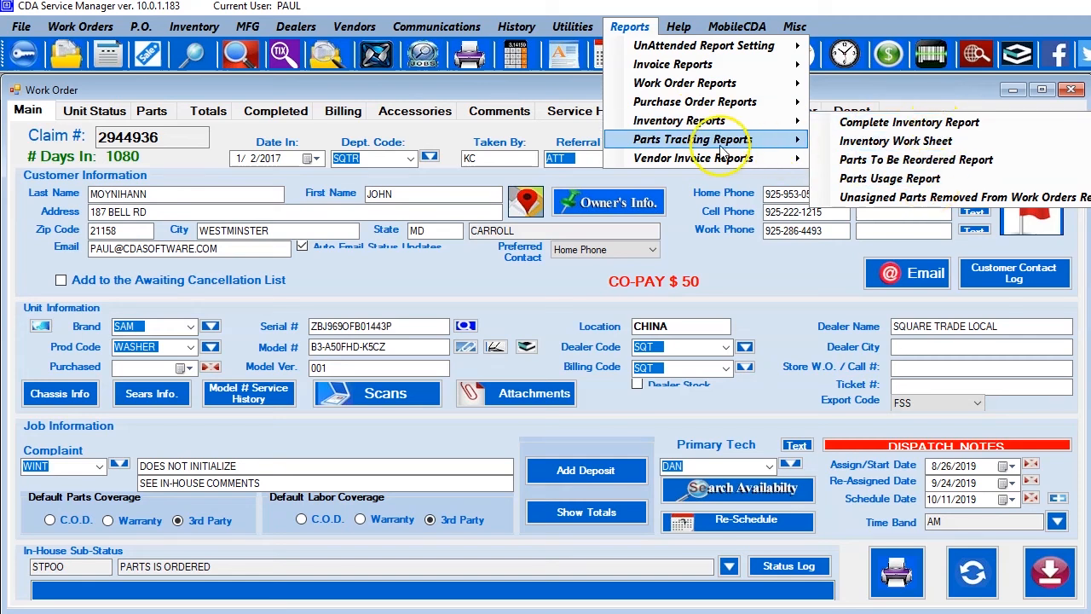
pyautogui.moveTo(694, 150)
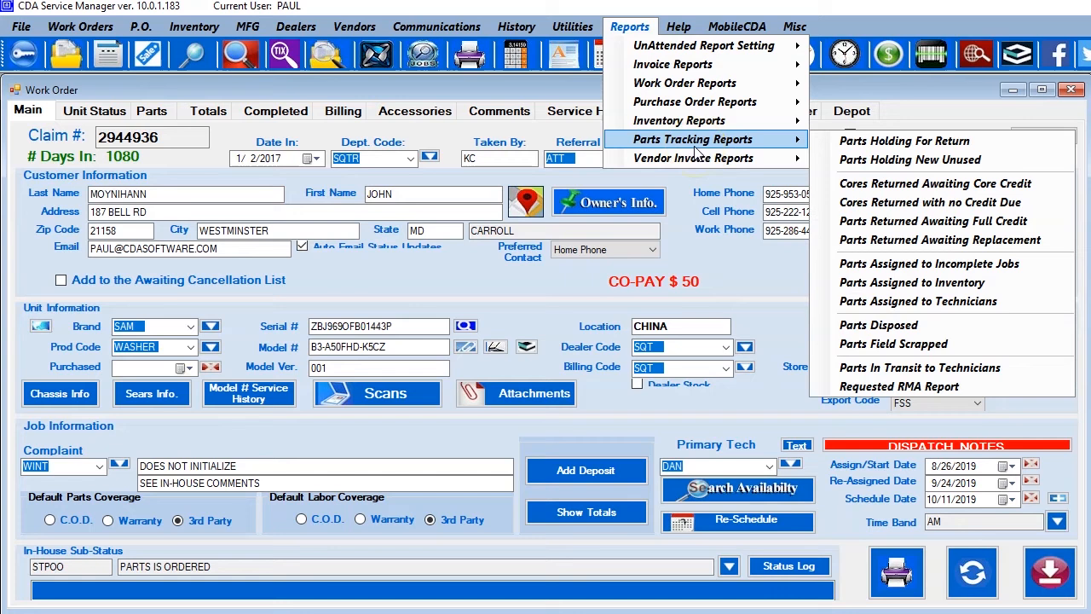
pyautogui.click(929, 143)
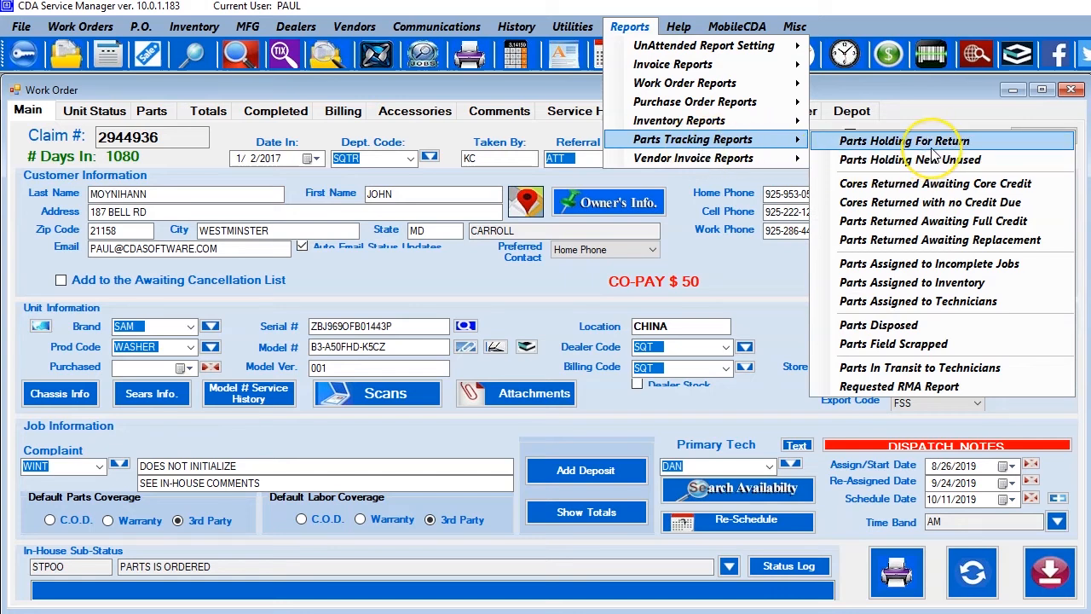
pyautogui.click(889, 147)
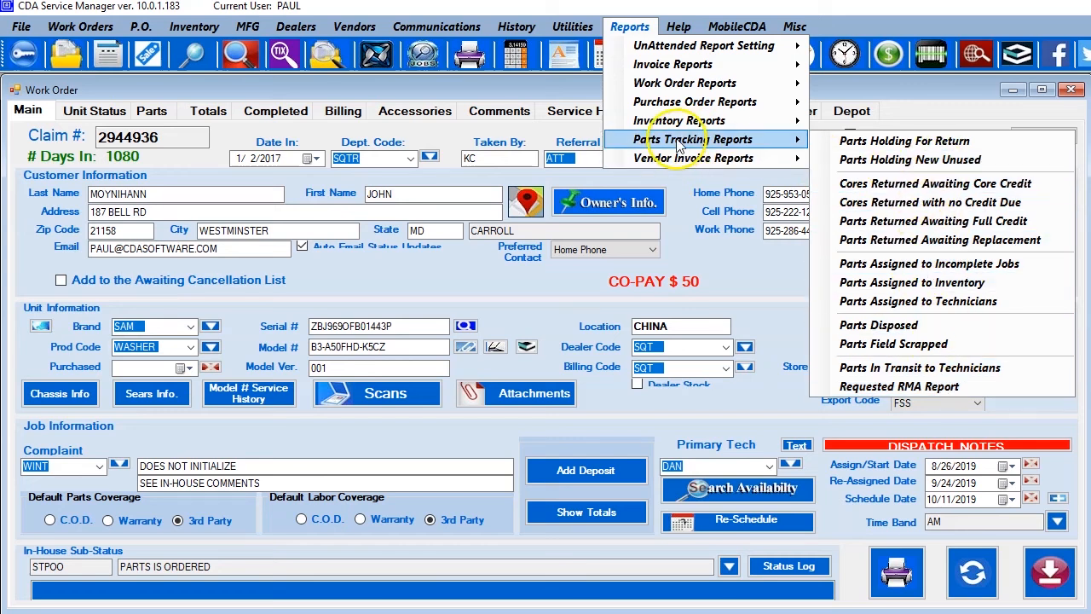
pyautogui.moveTo(688, 162)
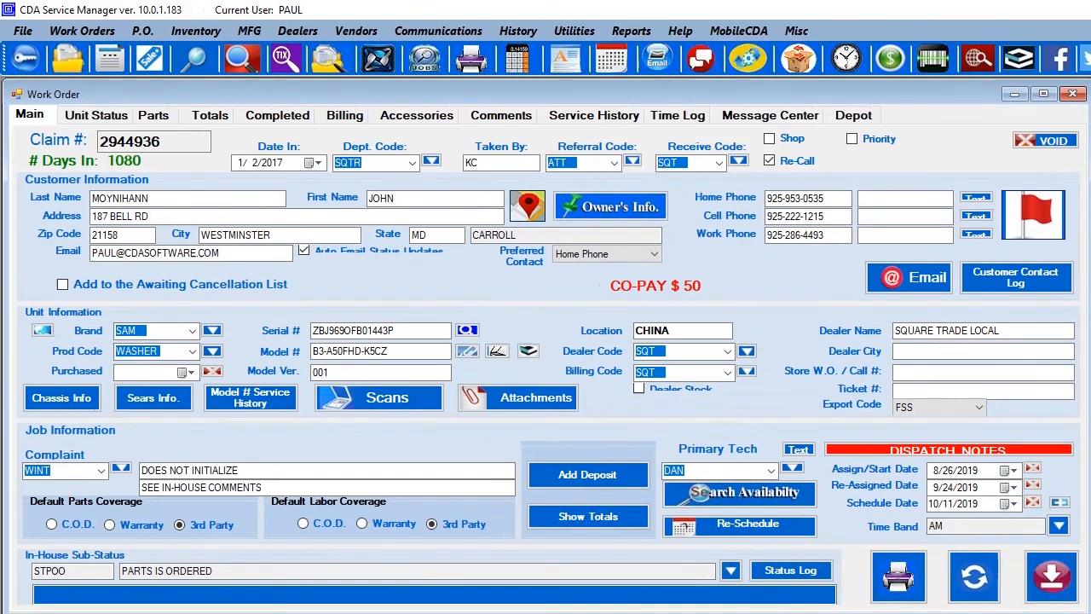
# Review the reports available for unattended scheduling and close the report list.
pyautogui.click(635, 30)
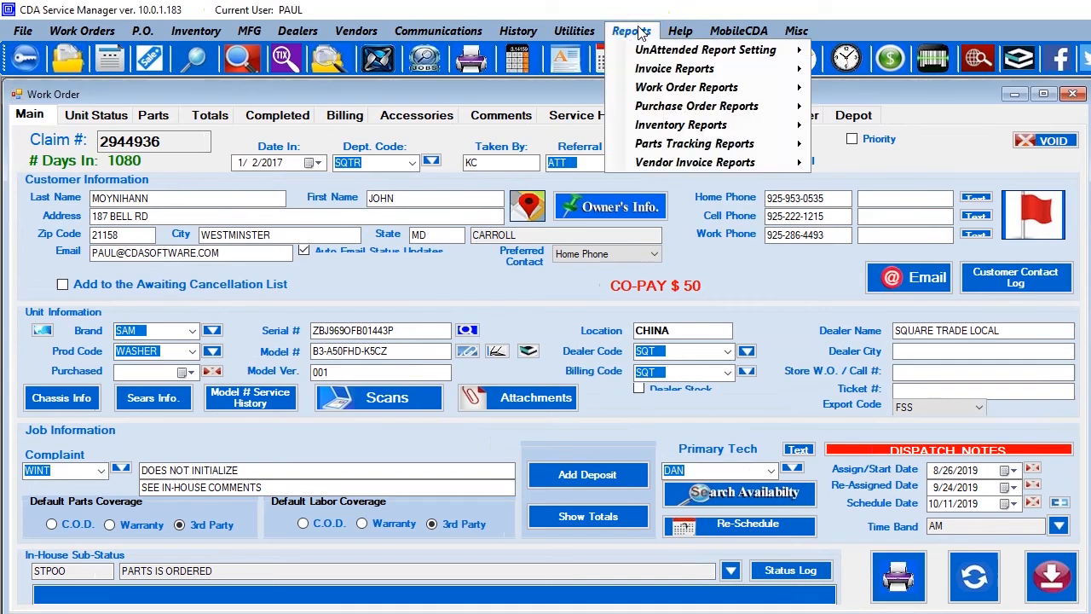
pyautogui.moveTo(653, 53)
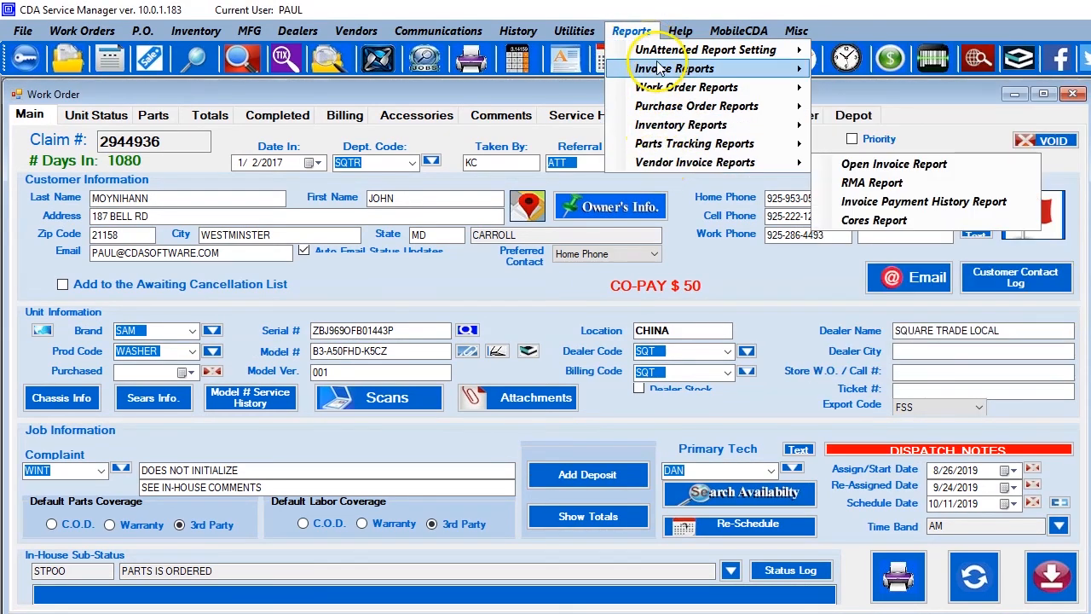
pyautogui.click(656, 74)
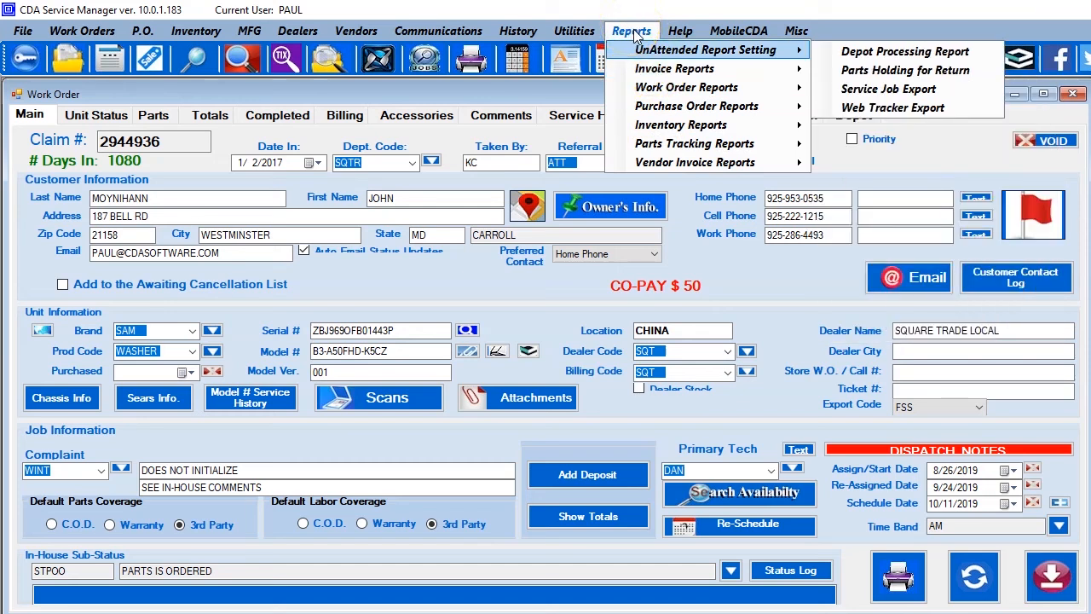
pyautogui.click(634, 32)
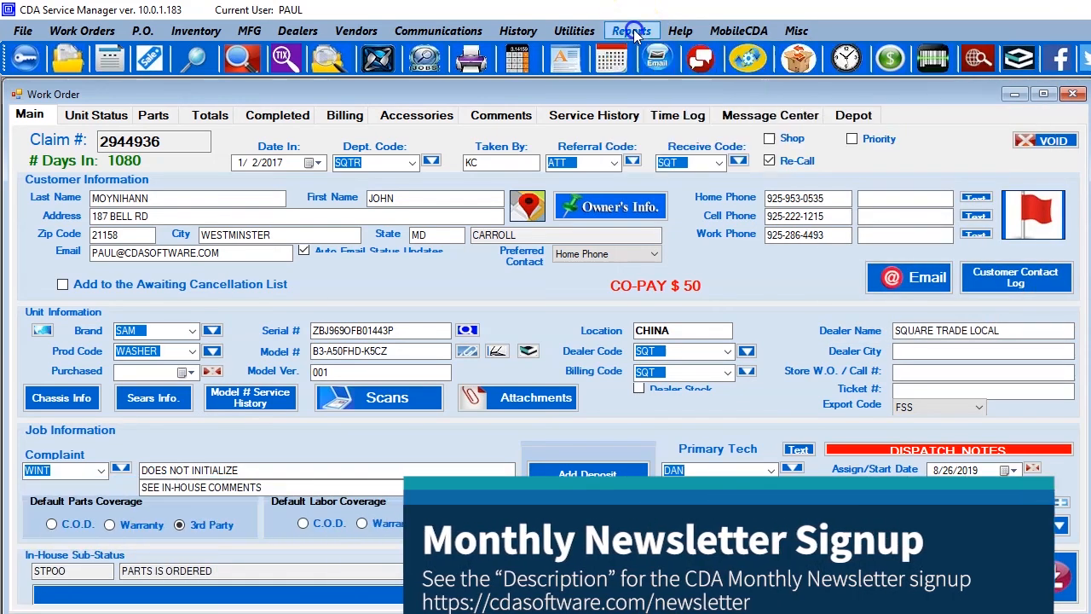
pyautogui.click(618, 93)
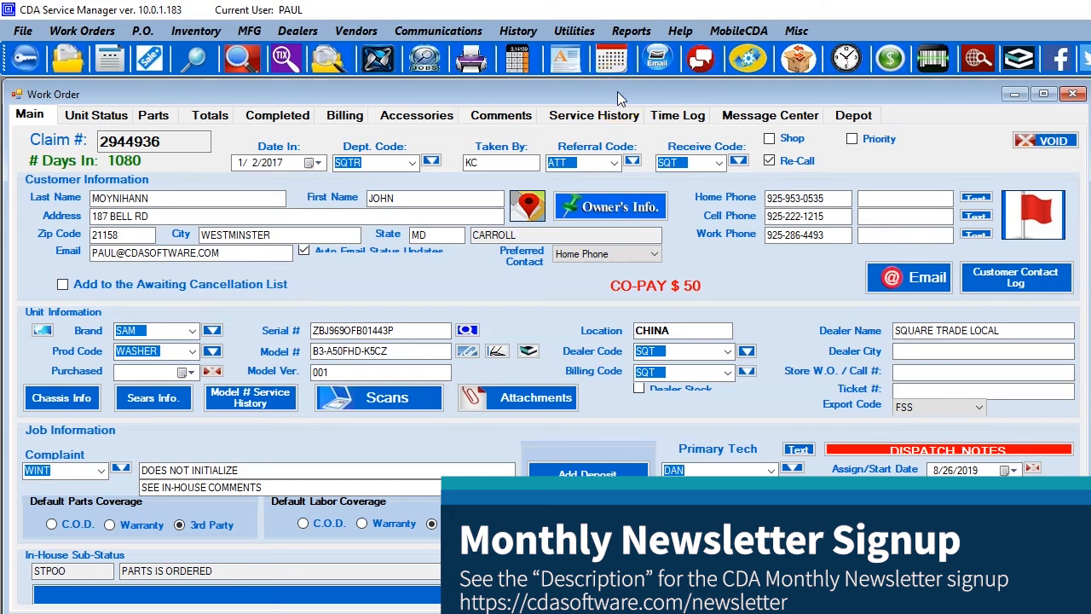
pyautogui.click(631, 94)
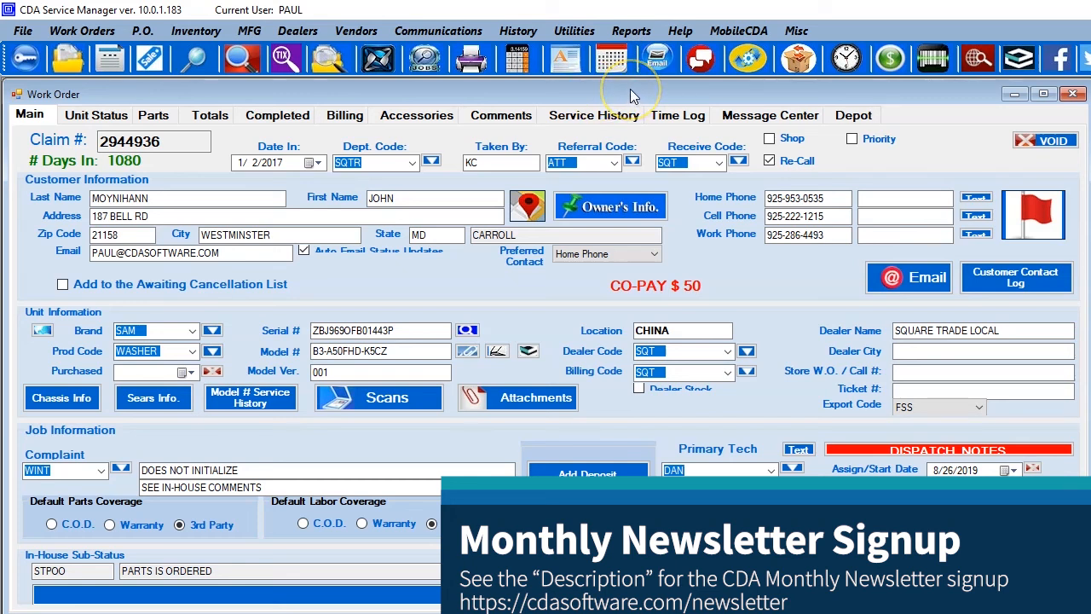